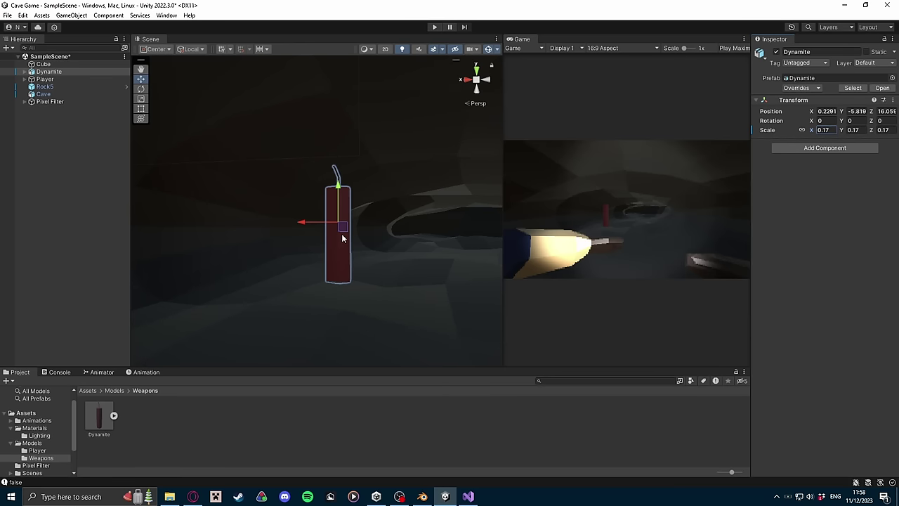
Lower the dynamite in the cave scene and restart the particle effect's preview
drag(341, 233, 341, 257)
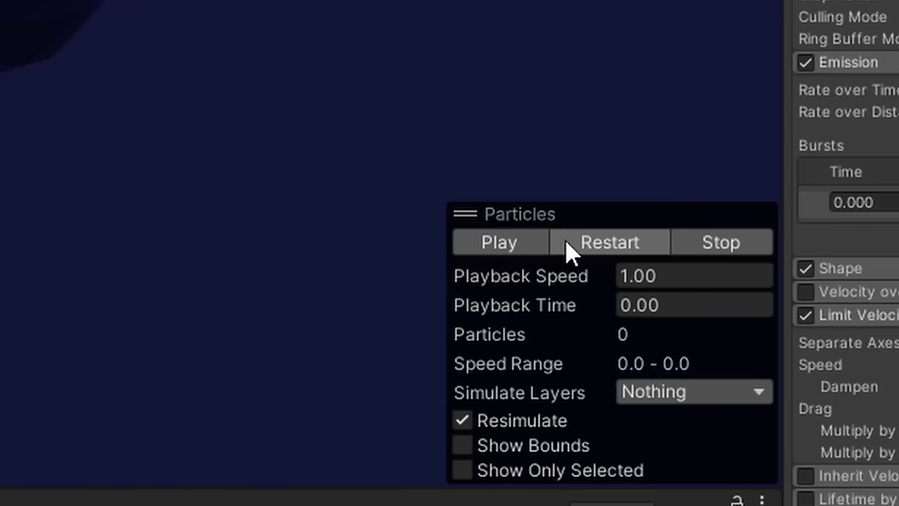
click(597, 289)
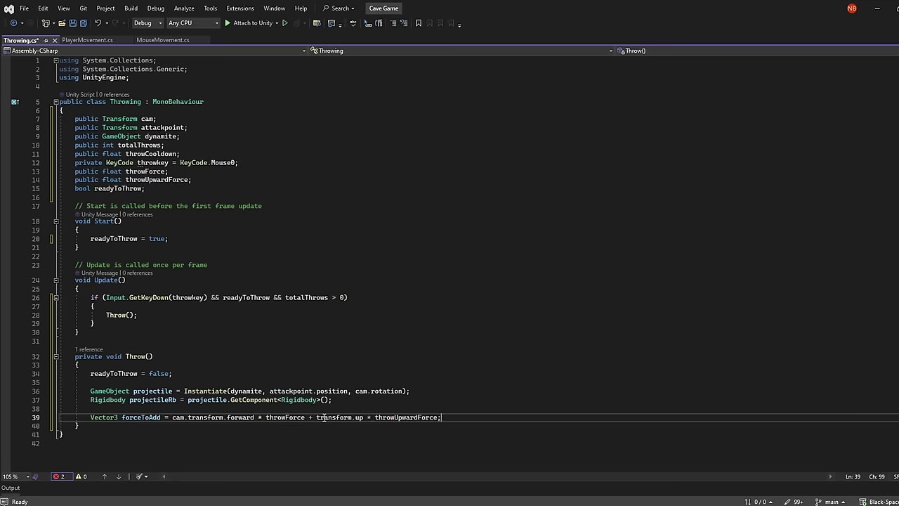
In Throw(), add projectileRb.AddForce(forceToAdd, ForceMode.Impulse); followed by totalThrows--; after the forceToAdd declaration
key(Return)
key(Return)
text(projectileRb)
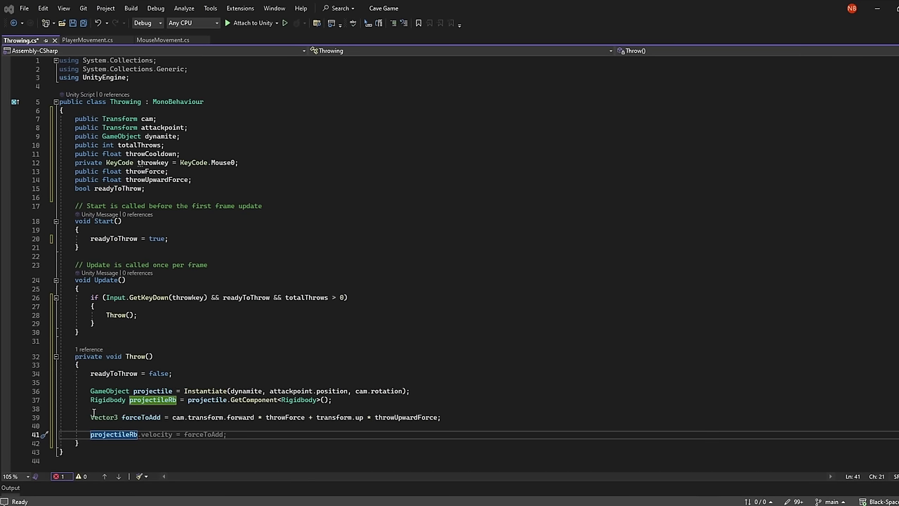
text(.AddForce(forceToAdd, ForceMode.Impulse);)
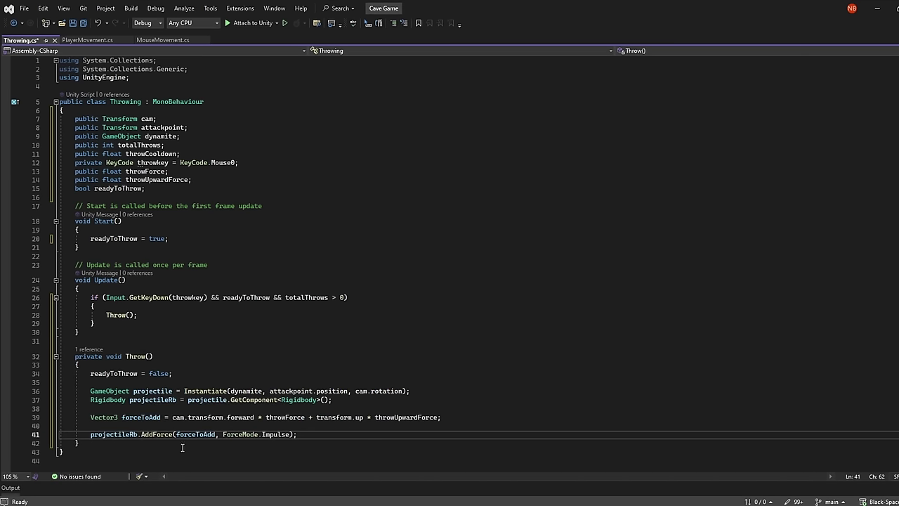
key(Return)
key(Return)
text(totalThrows--;)
key(Return)
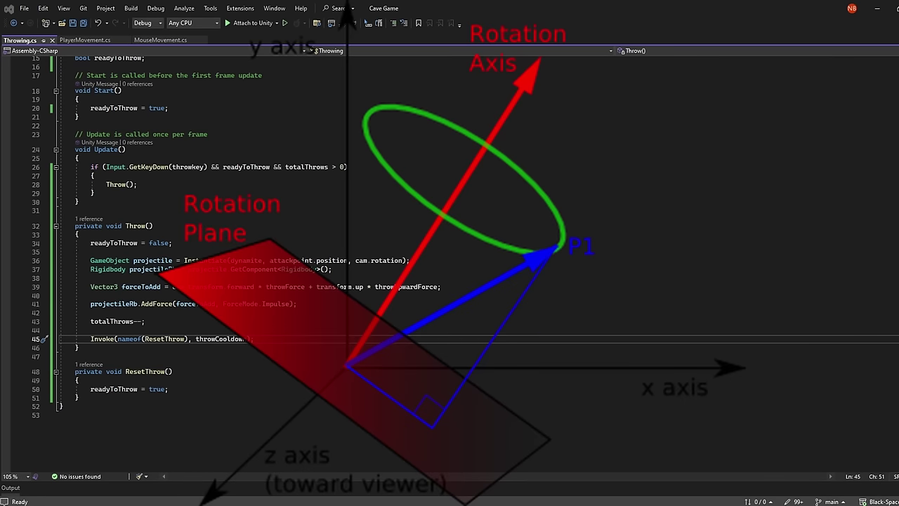
Add the comment "// Instantiate object" above the projectile declaration in Throw()
click(123, 251)
key(Return)
text(// In)
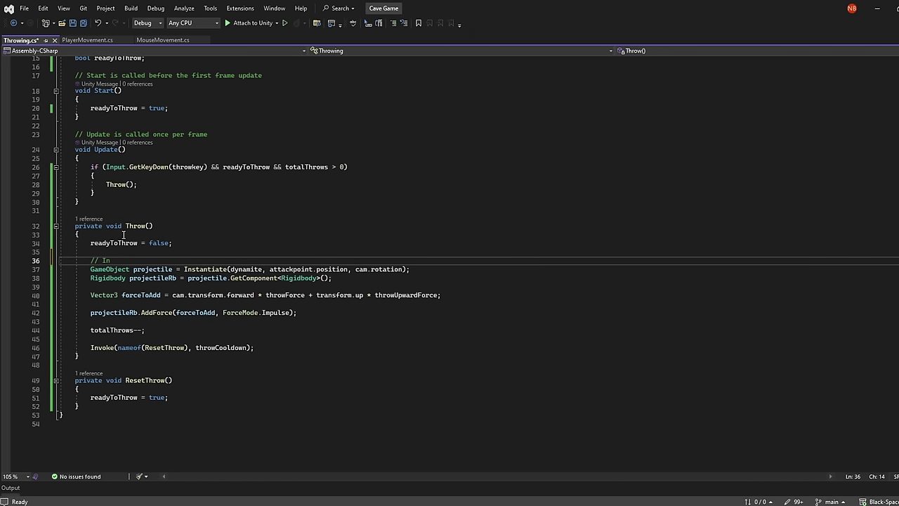
text(stantiate object)
Add the comment "// Get Rigidbody" and begin another comment line in Throw()
key(Down)
key(Down)
key(Down)
key(Down)
key(Down)
key(Return)
text(// Get Rigidbody)
key(Up)
key(Up)
key(Up)
key(Return)
text(/)
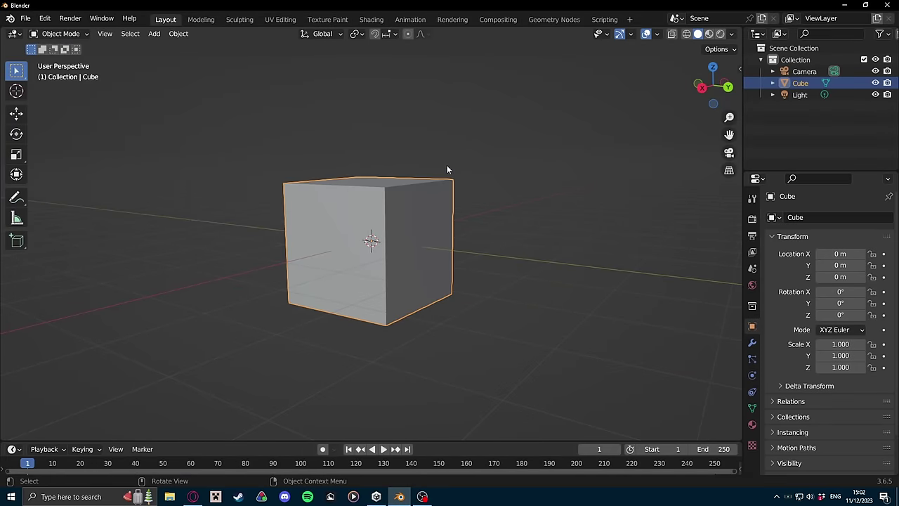
Switch to Blender and raise the default cube about 1 m along the Z axis
middle_drag(445, 171, 382, 177)
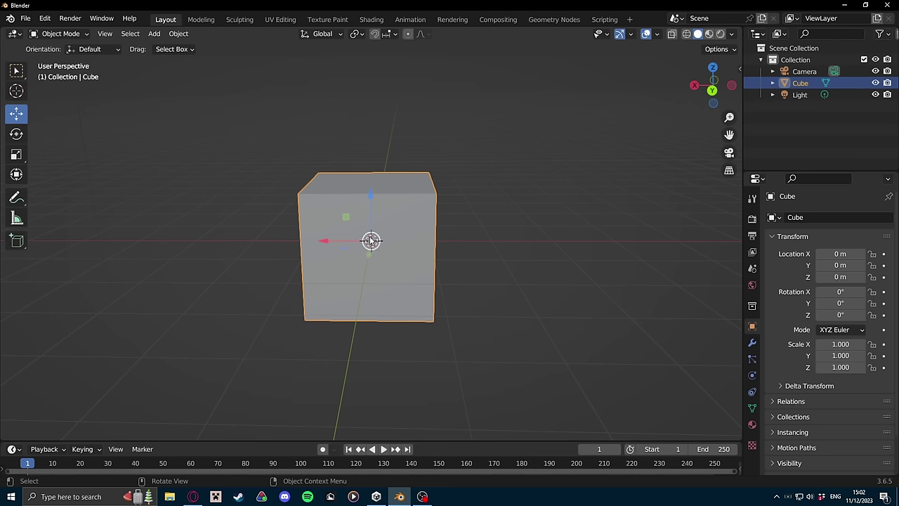
drag(370, 211, 374, 146)
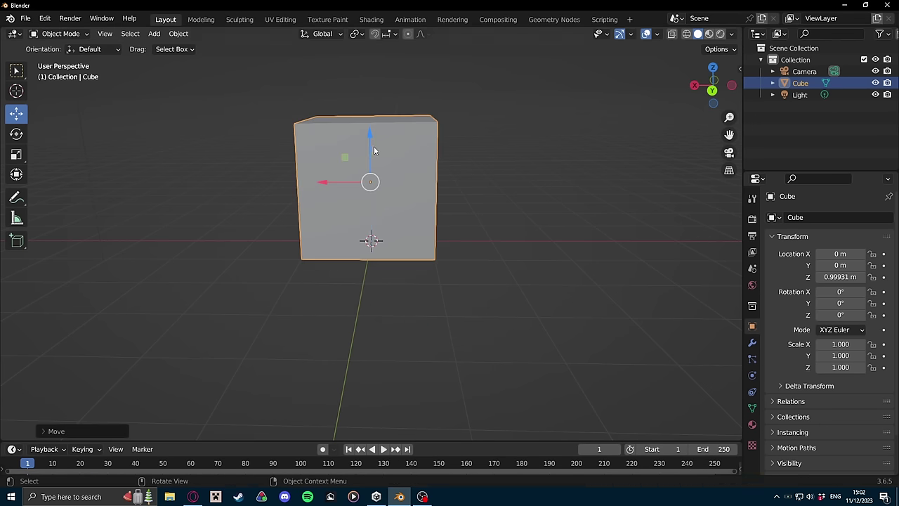
click(458, 187)
click(426, 189)
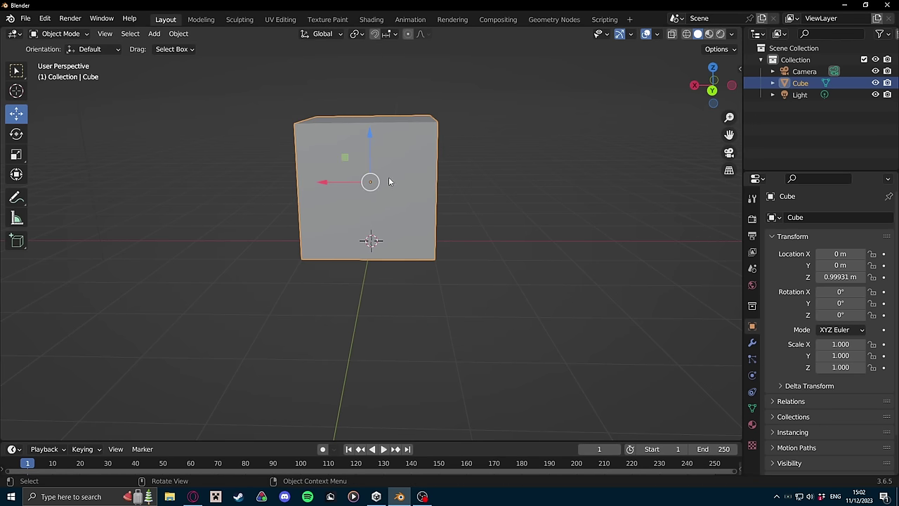
Enter Edit Mode on the cube and add a loop cut through its middle
key(Tab)
key(Tab)
mouse_move(383, 180)
ctrl+middle_down()
mouse_move(390, 291)
mouse_move(386, 253)
ctrl+middle_up()
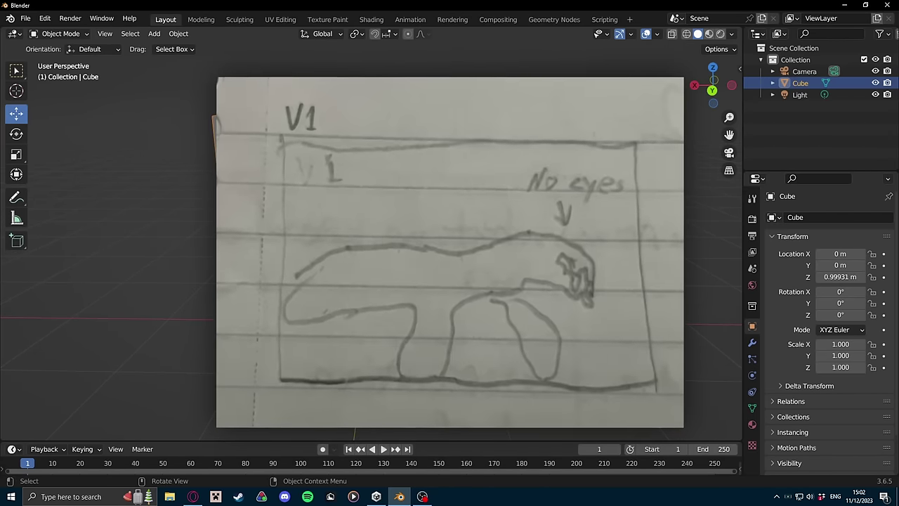
key(Tab)
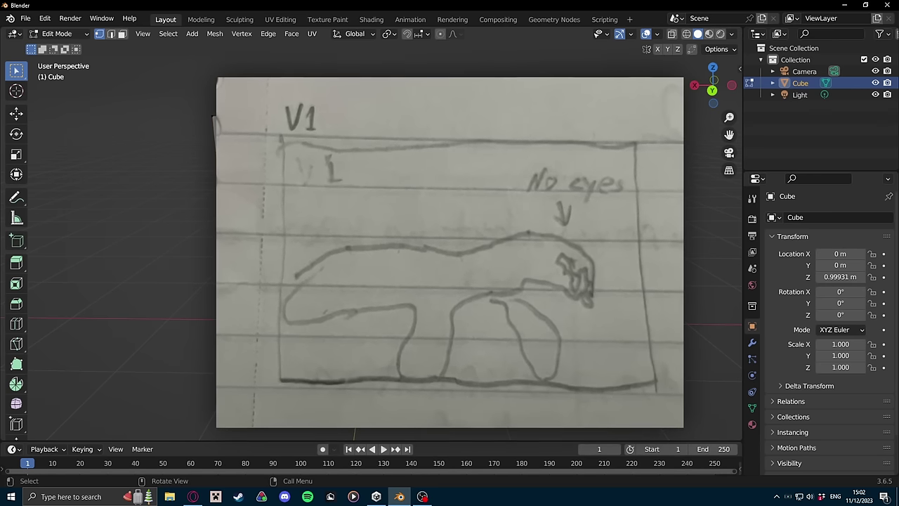
middle_drag(354, 421, 378, 434)
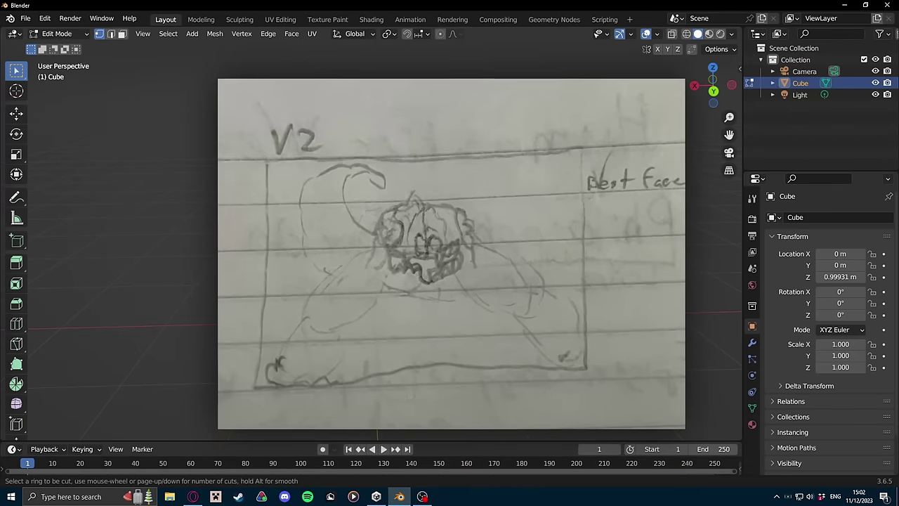
key(ctrl+r)
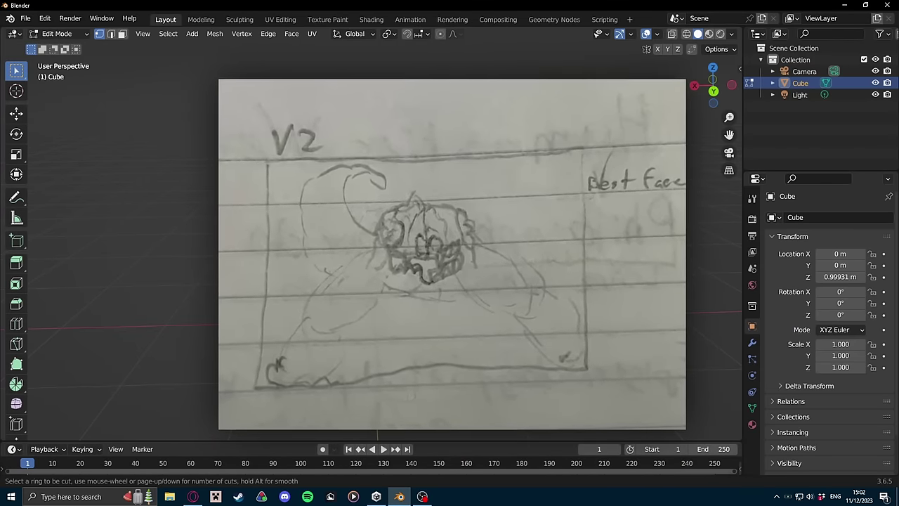
click(331, 137)
click(331, 137)
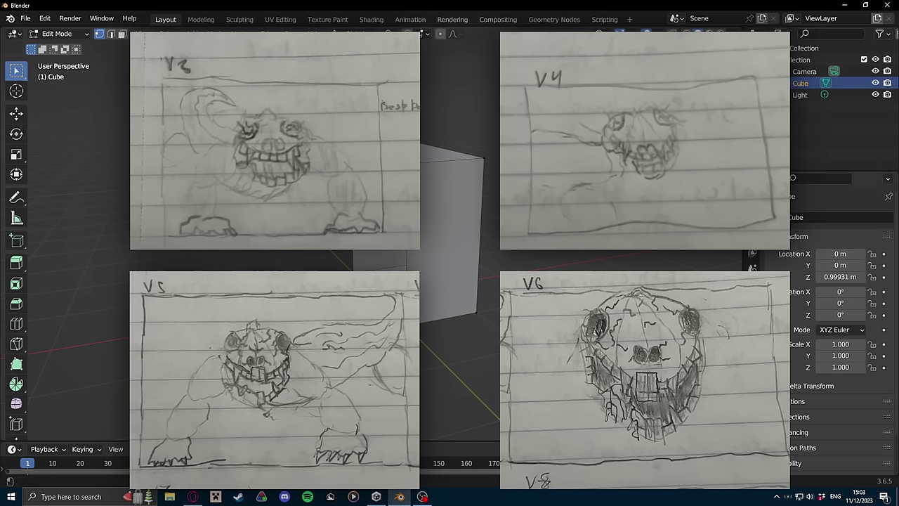
Add a Mirror modifier on the X axis to the cube
click(752, 219)
click(804, 217)
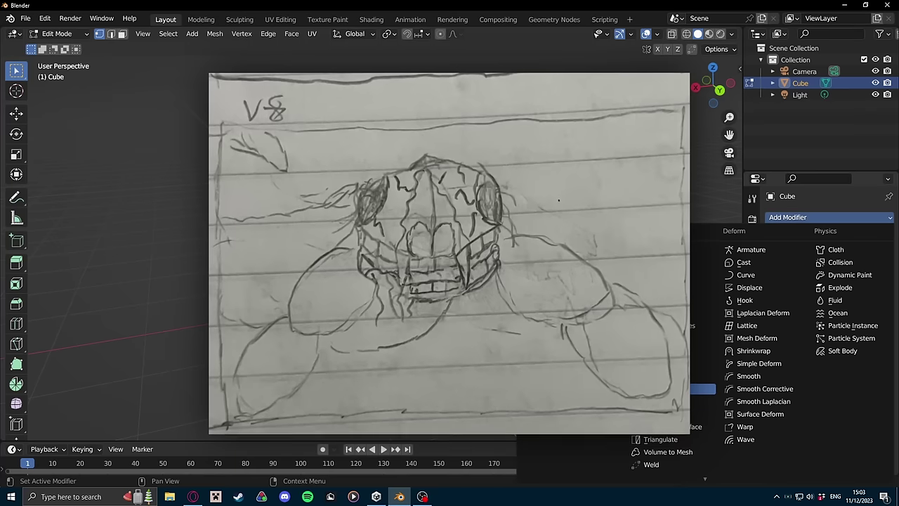
click(667, 350)
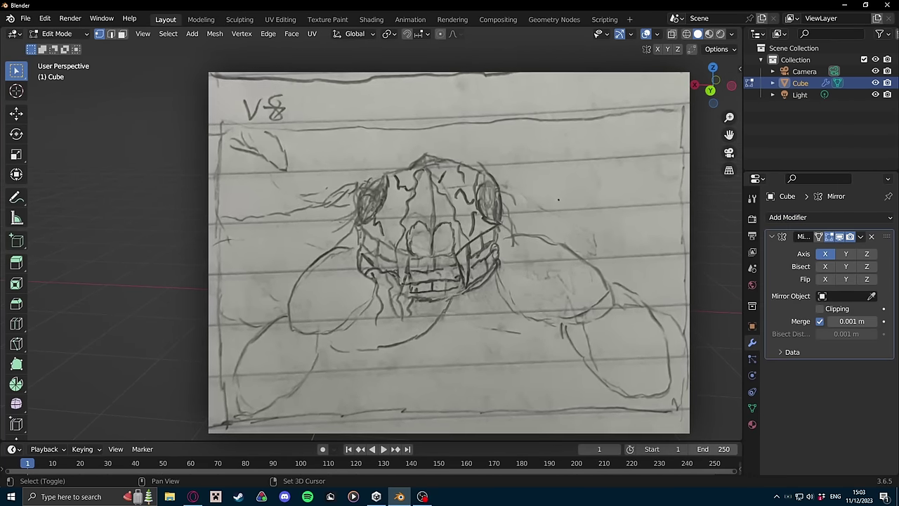
Lower the front upper vertices of the mirrored cube by about 0.64 m to slope its top
key(s)
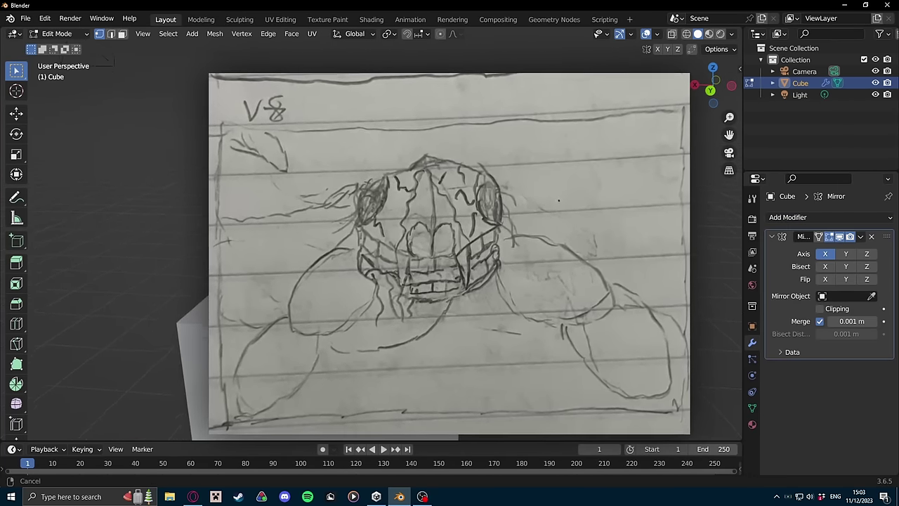
click(508, 263)
shift+middle_drag(508, 263, 489, 295)
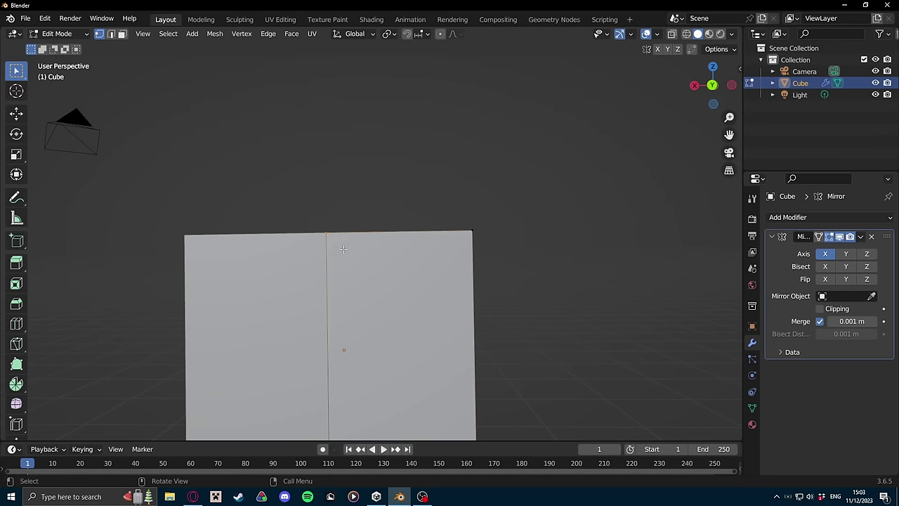
middle_drag(344, 249, 373, 274)
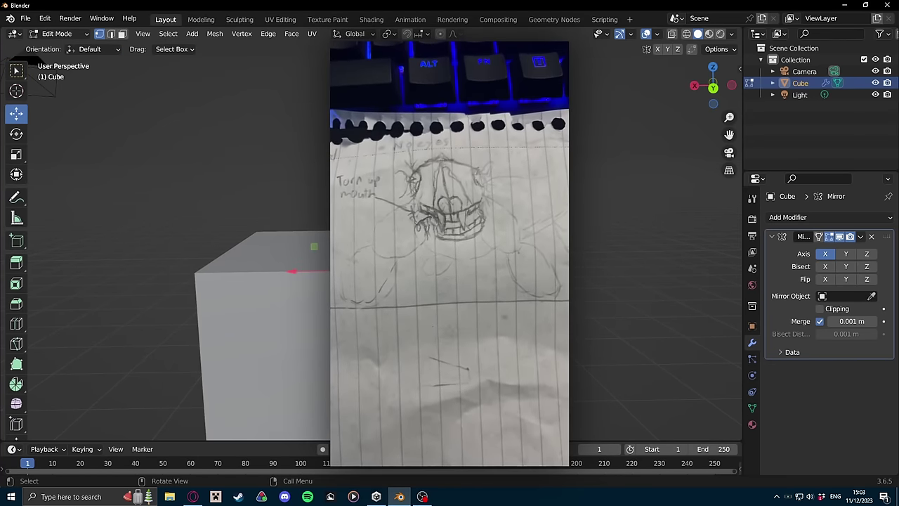
key(g)
key(Return)
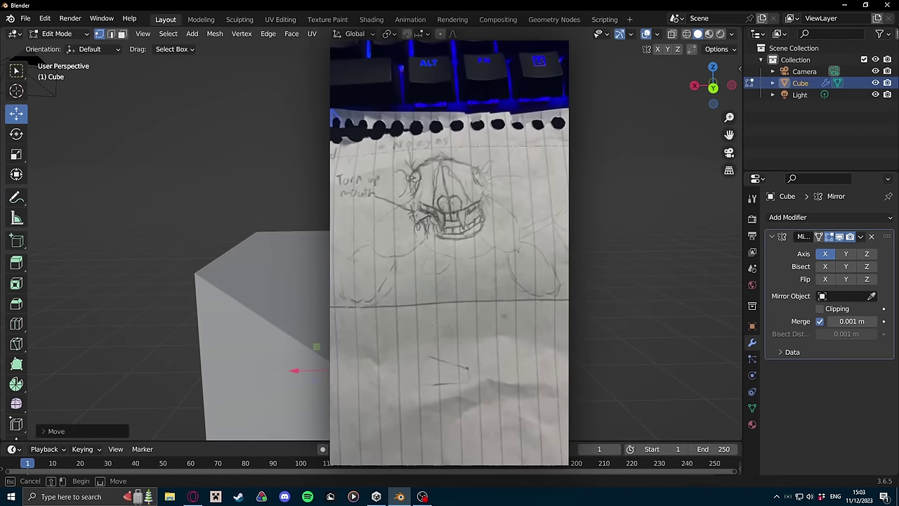
key(g)
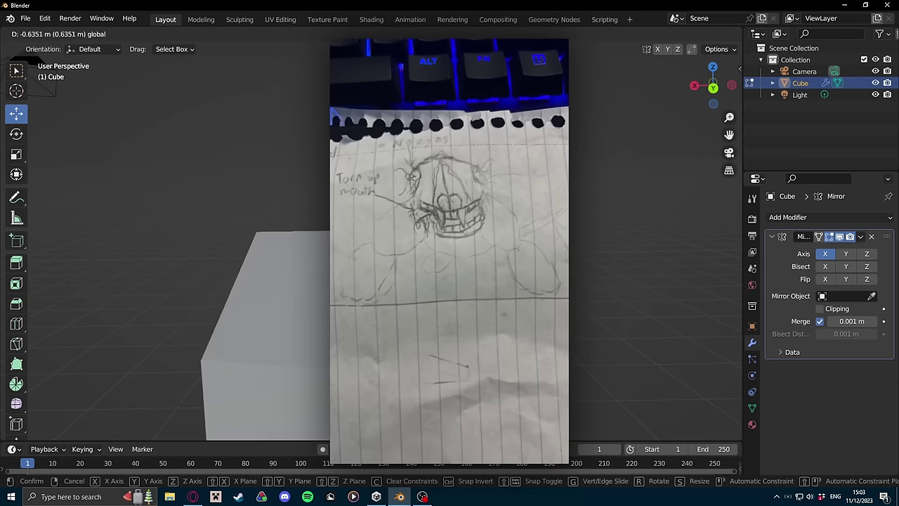
key(Return)
Reshape the mirrored block into a tapered skull base by adjusting its bottom vertices and extruding the selection
middle_drag(211, 280, 281, 246)
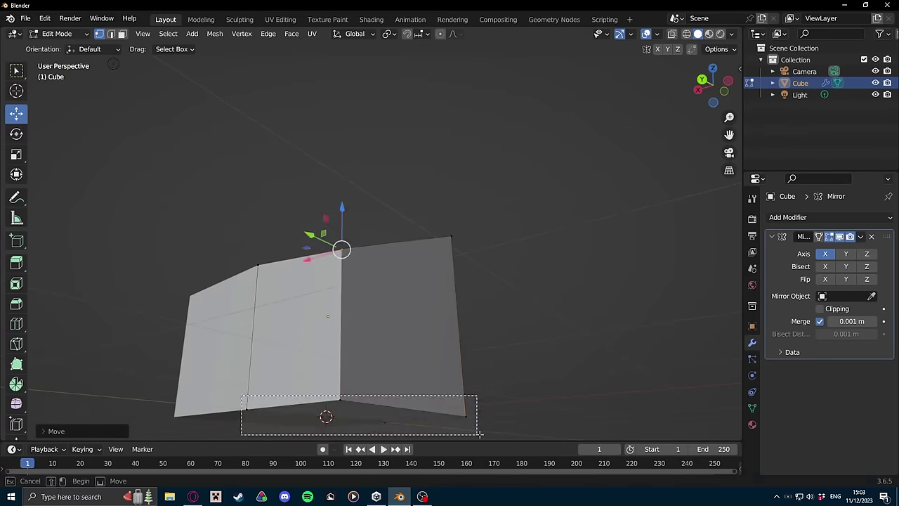
drag(366, 373, 337, 375)
click(337, 375)
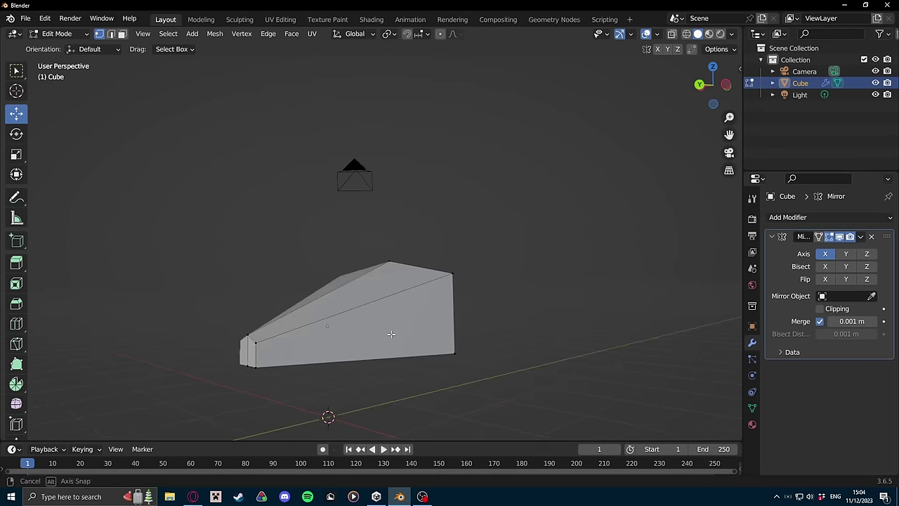
key(e)
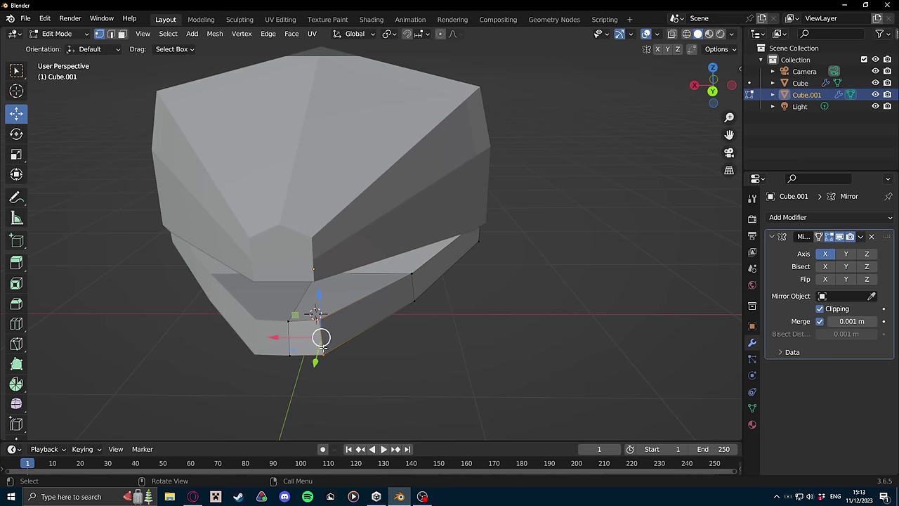
Move the front corner vertices of the lower jaw to refine its tip
mouse_move(321, 339)
mouse_down()
mouse_move(293, 339)
mouse_move(305, 327)
mouse_up()
middle_drag(304, 327, 334, 218)
scroll(339, 211, up, 2)
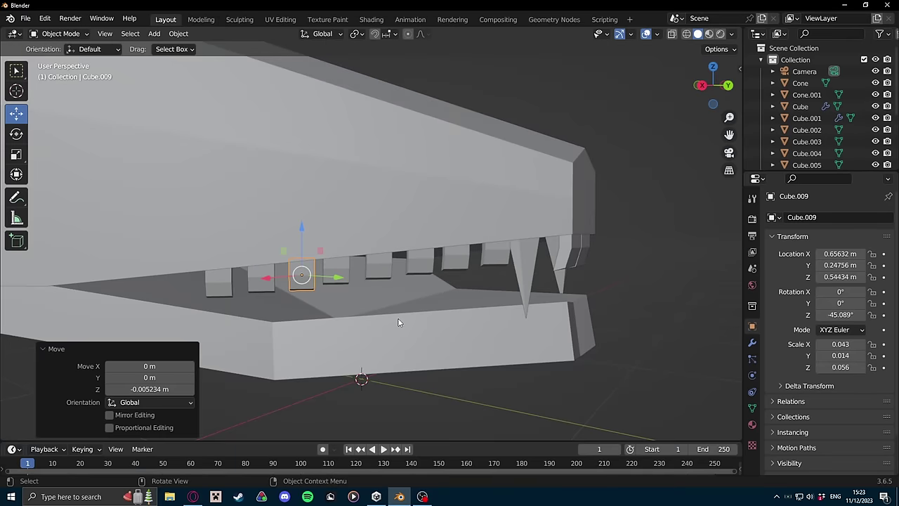
Move the duplicated front upper tooth to its new place in the upper jaw
middle_drag(397, 317, 290, 265)
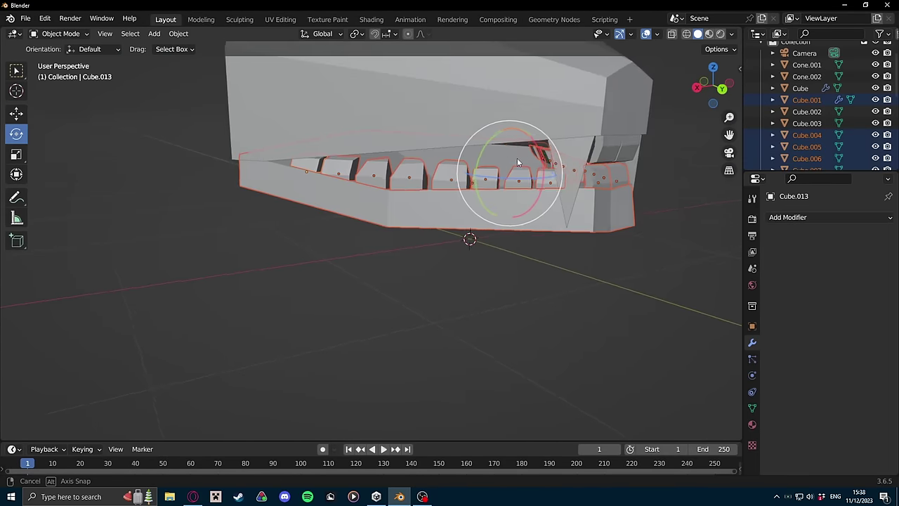
middle_drag(517, 162, 293, 183)
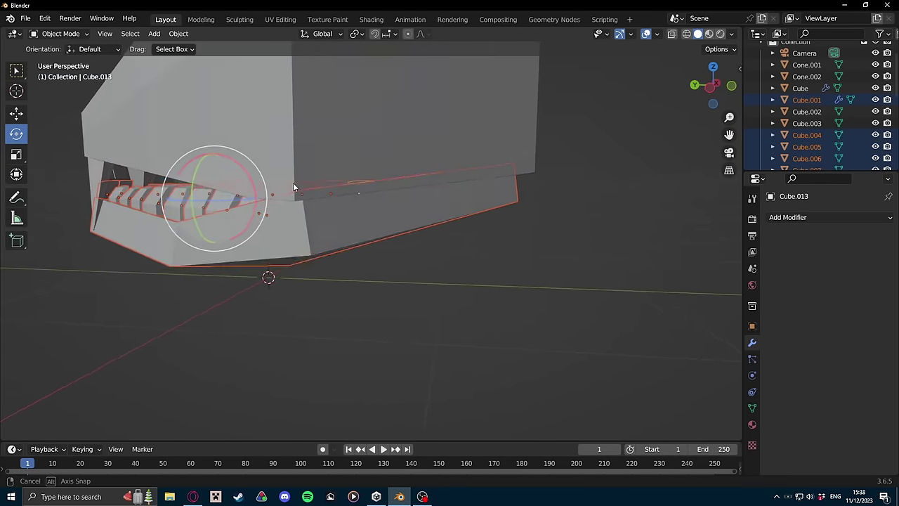
click(521, 203)
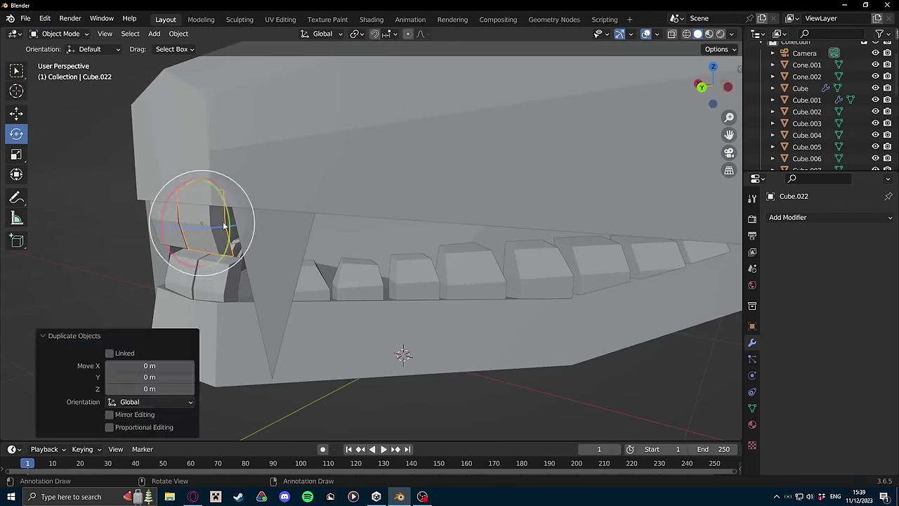
key(g)
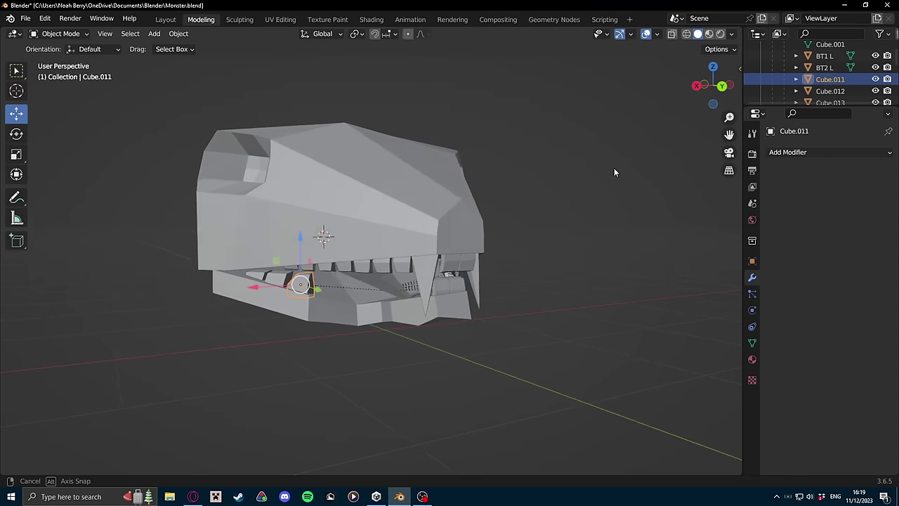
middle_drag(614, 168, 690, 153)
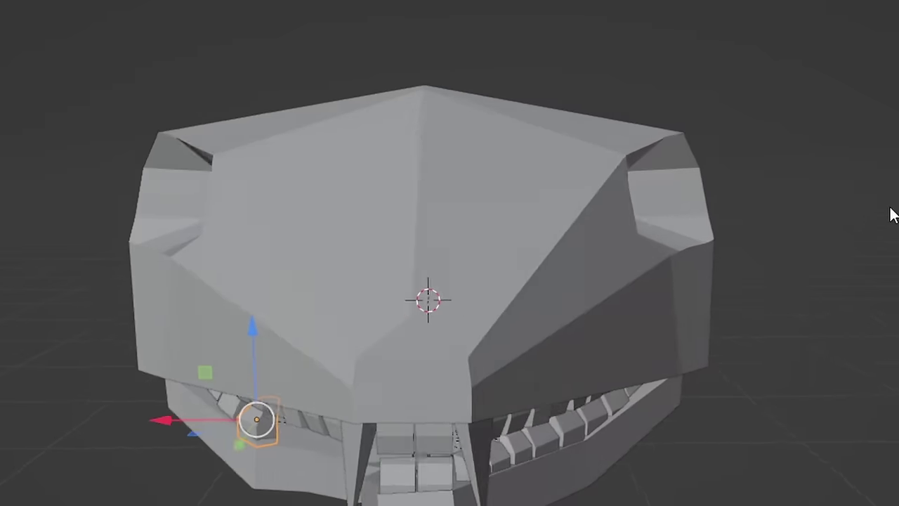
middle_drag(571, 184, 640, 162)
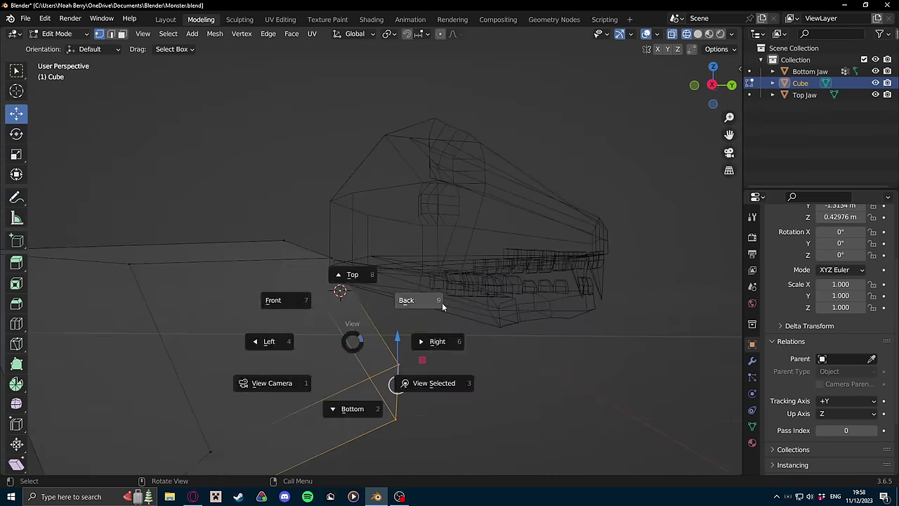
Add a loop cut to the body mesh behind the skull, working in the right orthographic view
click(431, 342)
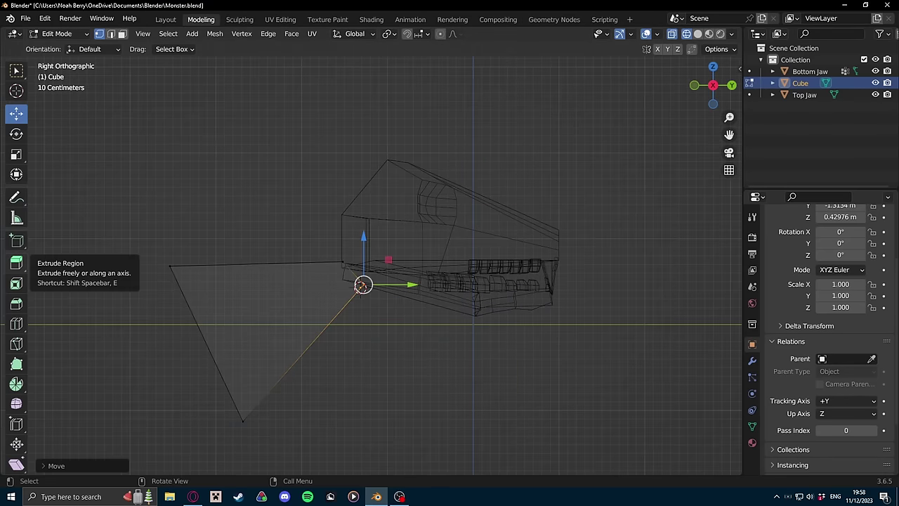
key(ctrl+r)
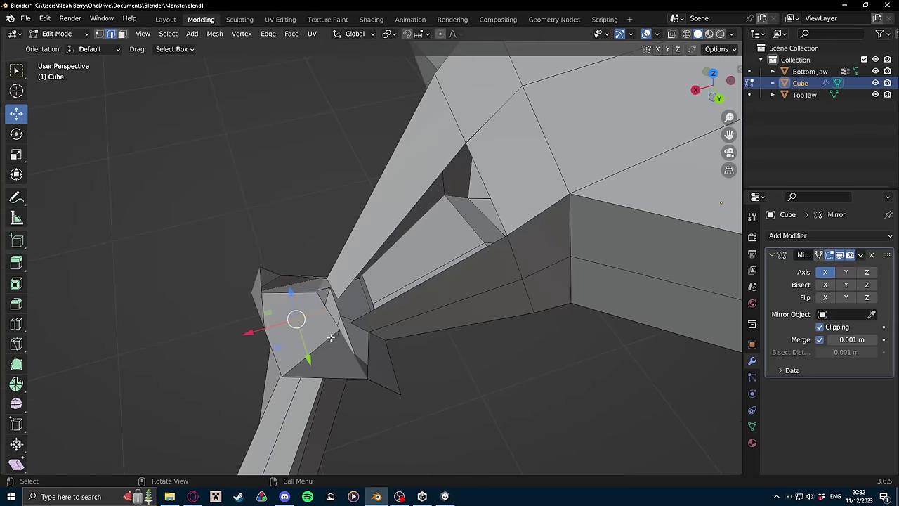
mouse_move(394, 211)
middle_down()
mouse_move(292, 175)
mouse_move(502, 198)
mouse_move(466, 213)
mouse_move(407, 218)
middle_up()
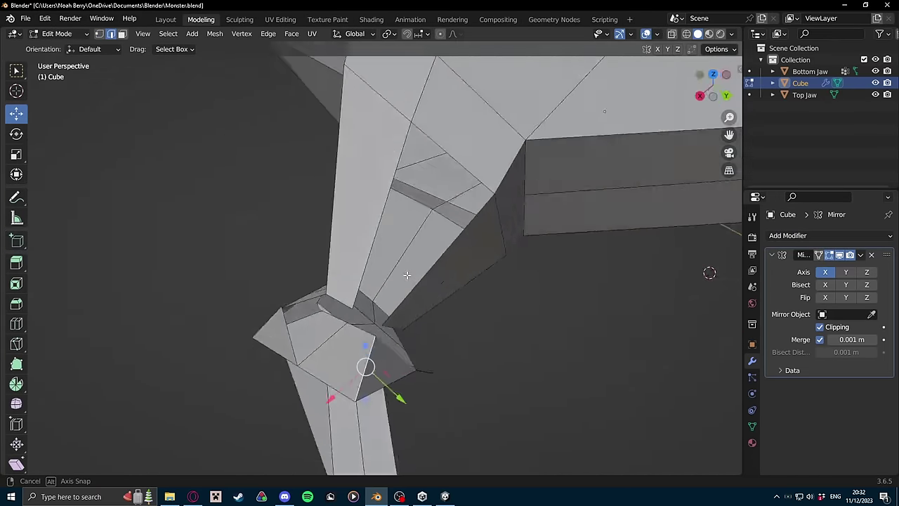
Merge the selected vertices near the wrist of the body mesh's arm
key(m)
click(221, 185)
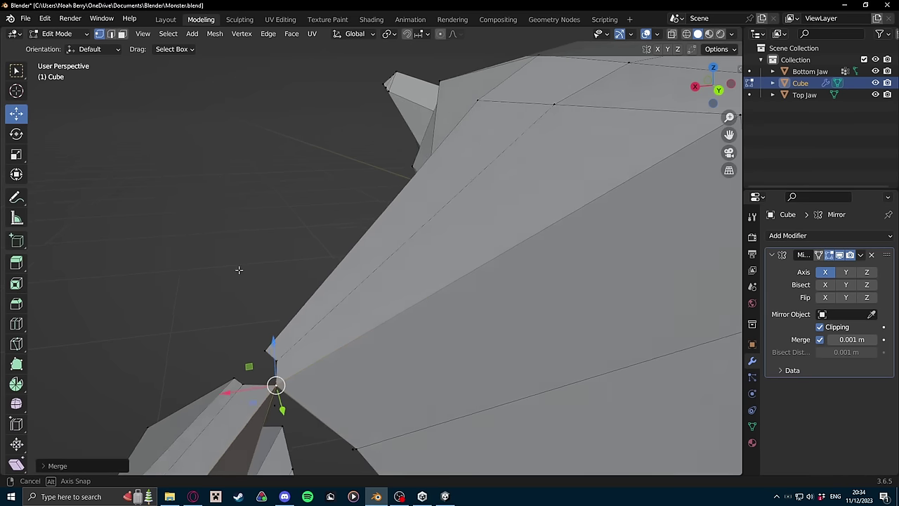
middle_drag(237, 267, 290, 307)
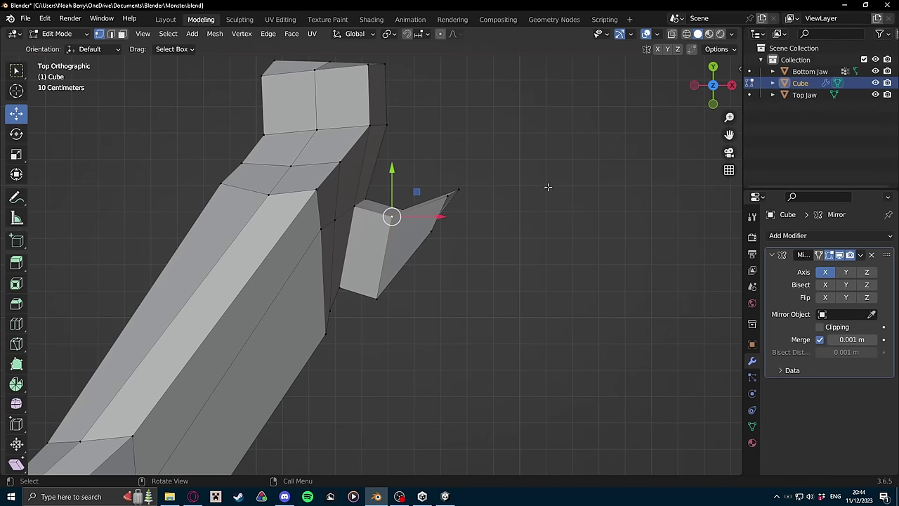
Turn on X-ray and box-select the outer vertices of the thumb in the top view
key(alt+z)
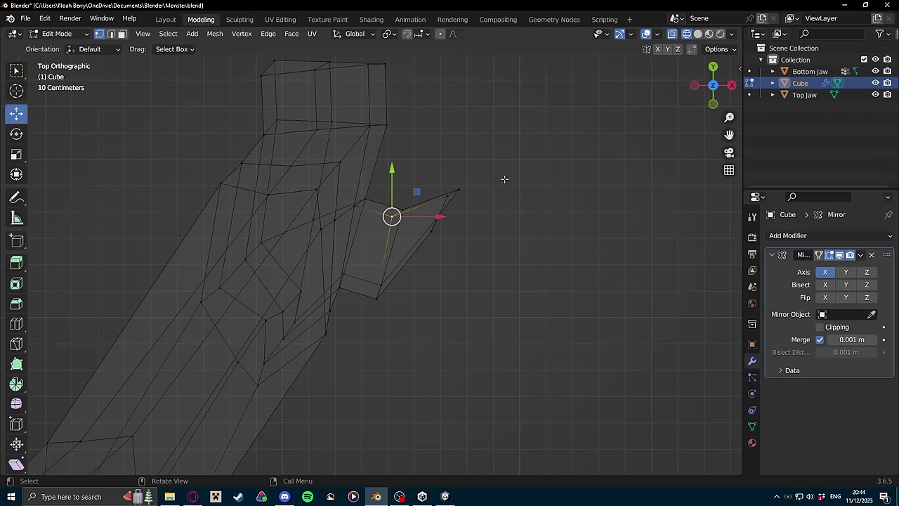
drag(504, 179, 387, 321)
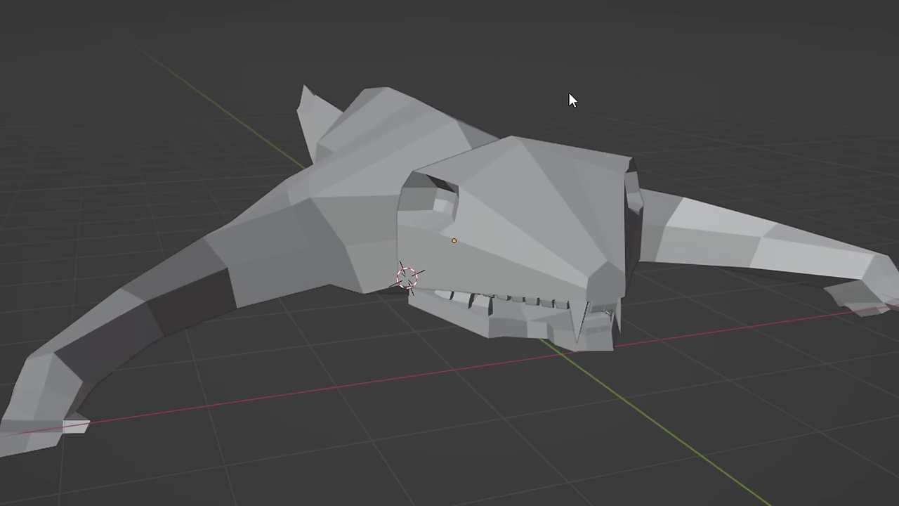
Move the armature bone's base about -0.96 m along X onto the midline, and back along Y to the rear of the skull
middle_drag(572, 99, 546, 342)
click(594, 295)
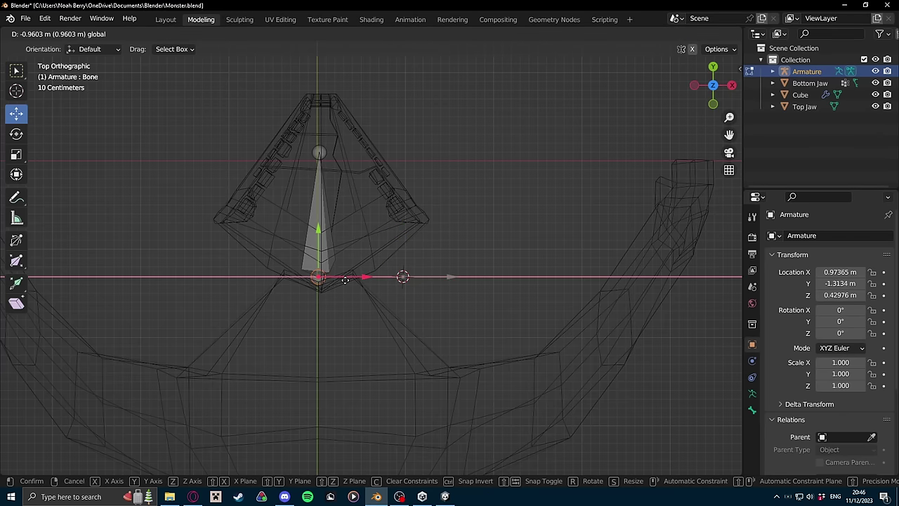
click(344, 280)
key(g)
key(y)
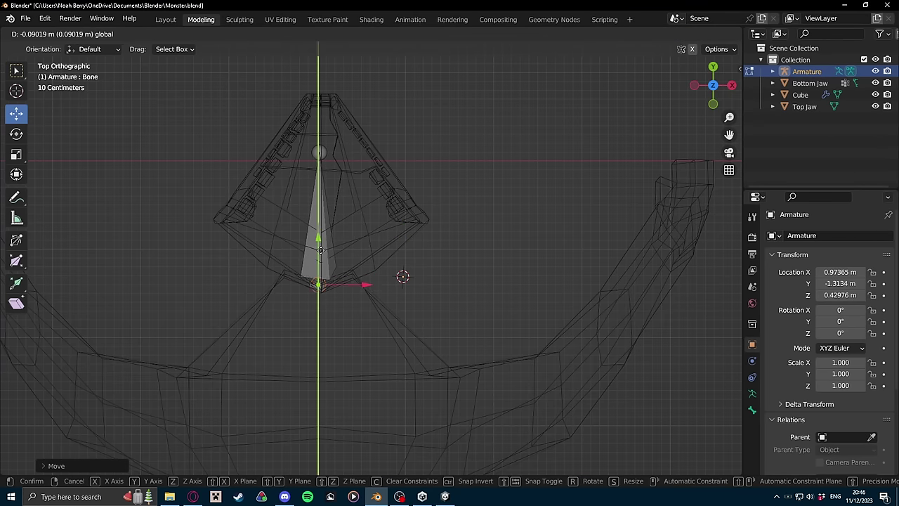
click(320, 261)
Leave the bone's edit mode and rotate the armature as a whole object
key(grave)
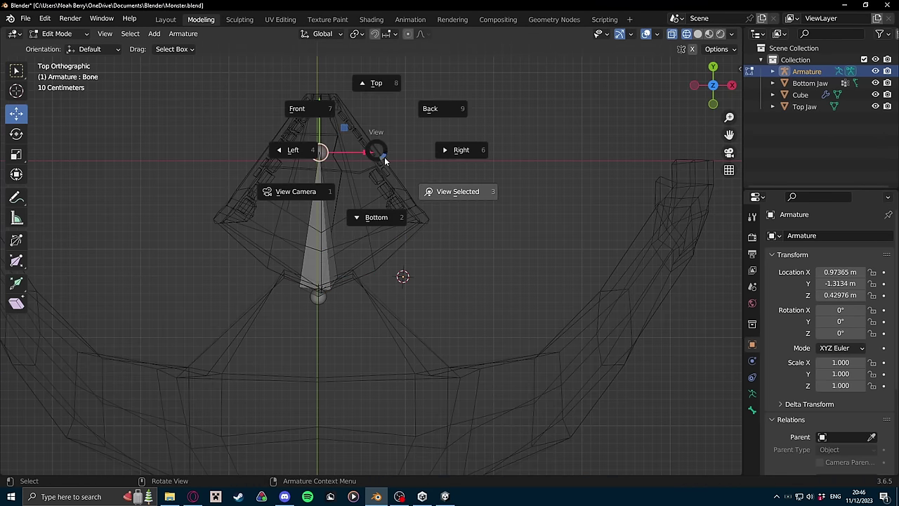
click(464, 149)
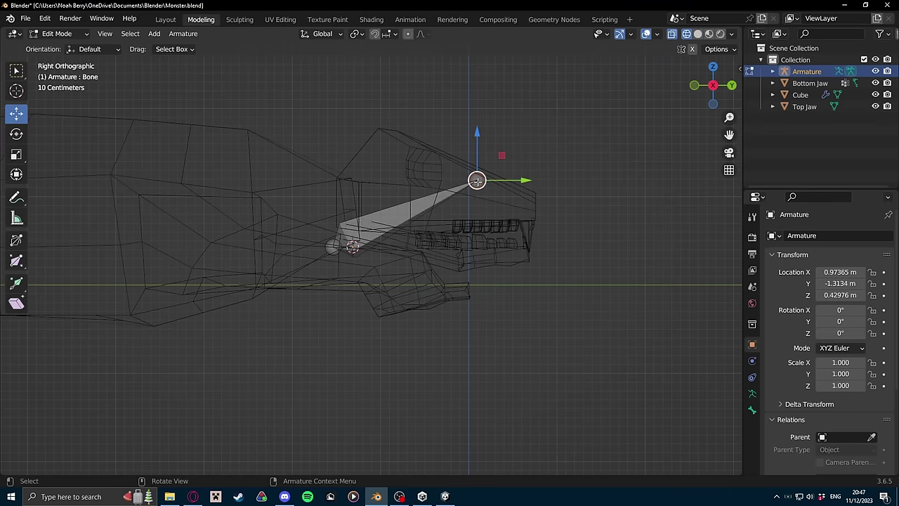
key(Tab)
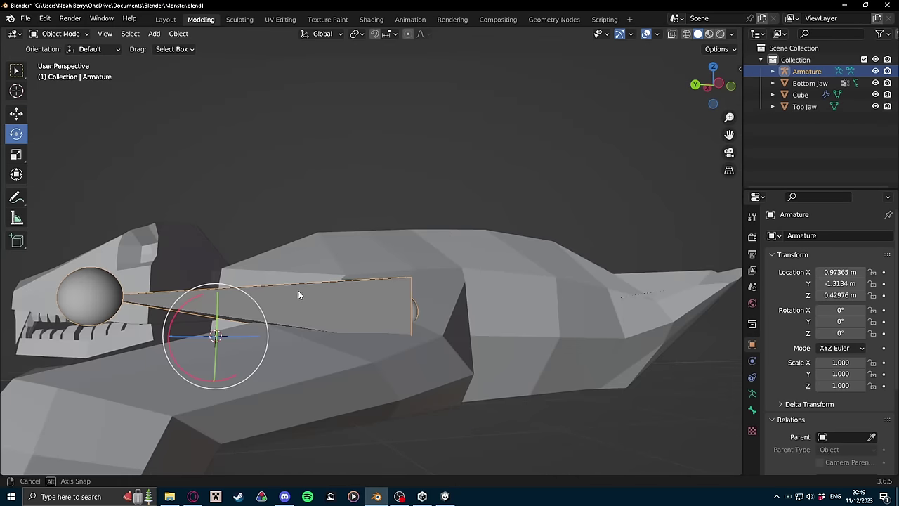
middle_drag(298, 294, 306, 313)
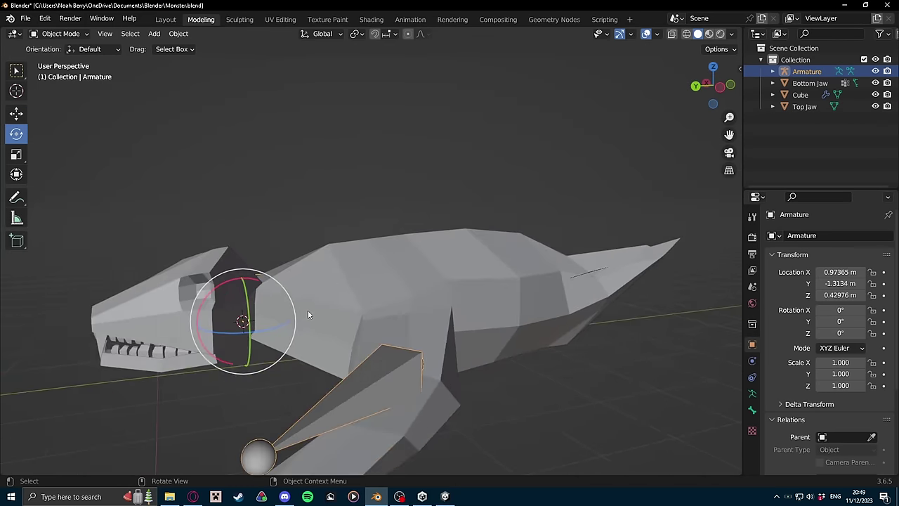
mouse_move(211, 327)
mouse_down()
mouse_move(351, 127)
mouse_move(361, 147)
mouse_up()
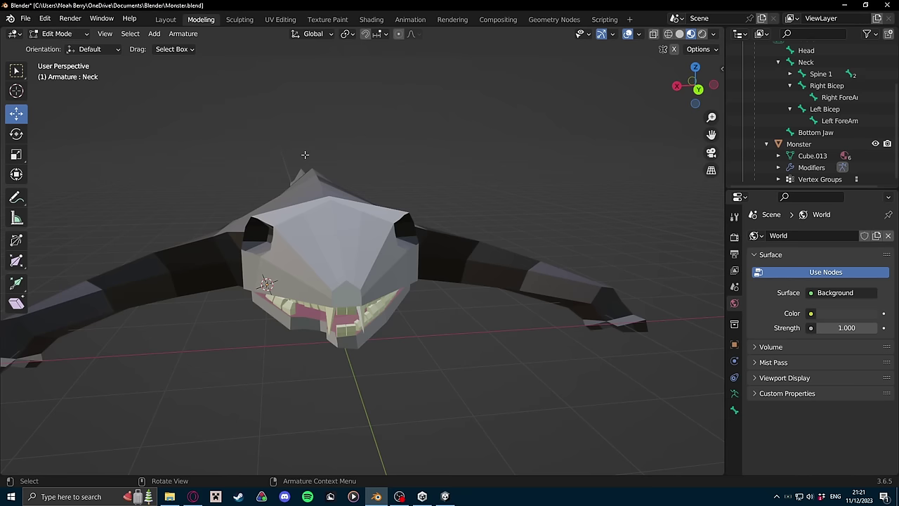
Examine the coloured monster's skull, jaws, teeth and arms up close and from several angles
scroll(324, 236, up, 10)
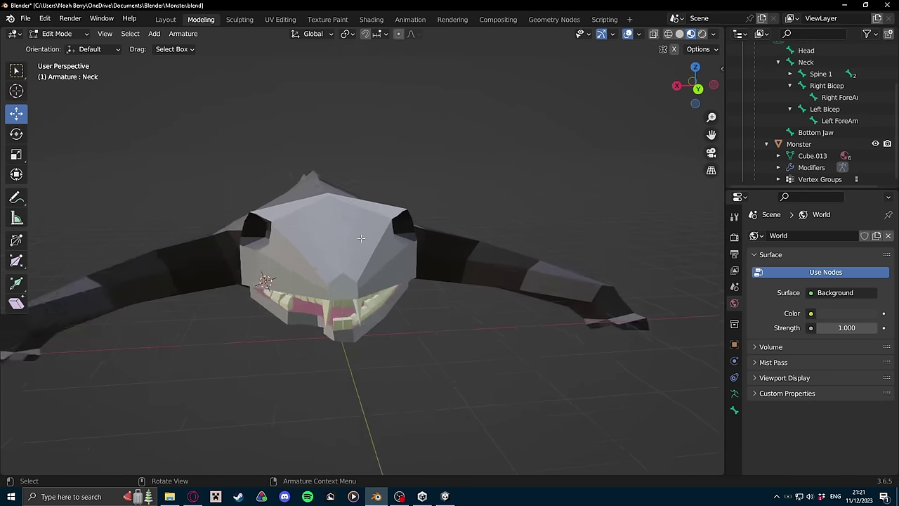
scroll(325, 236, down, 2)
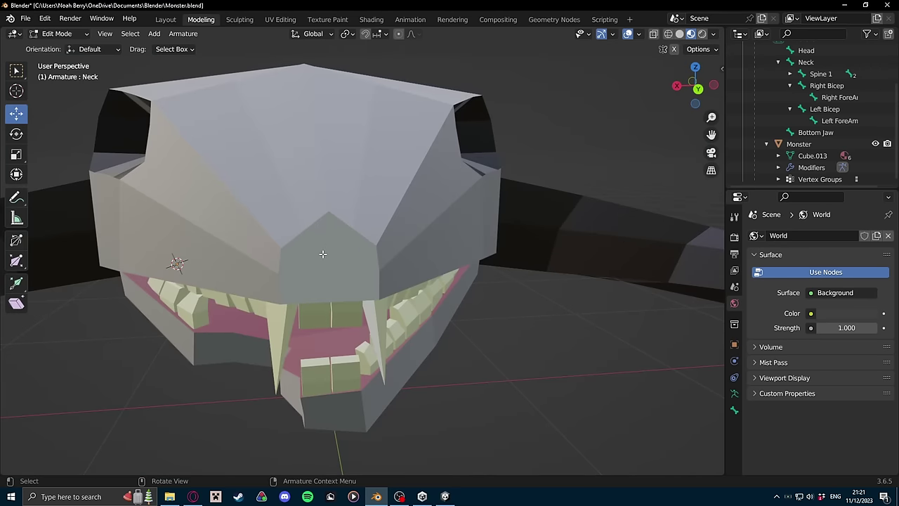
middle_drag(320, 255, 321, 251)
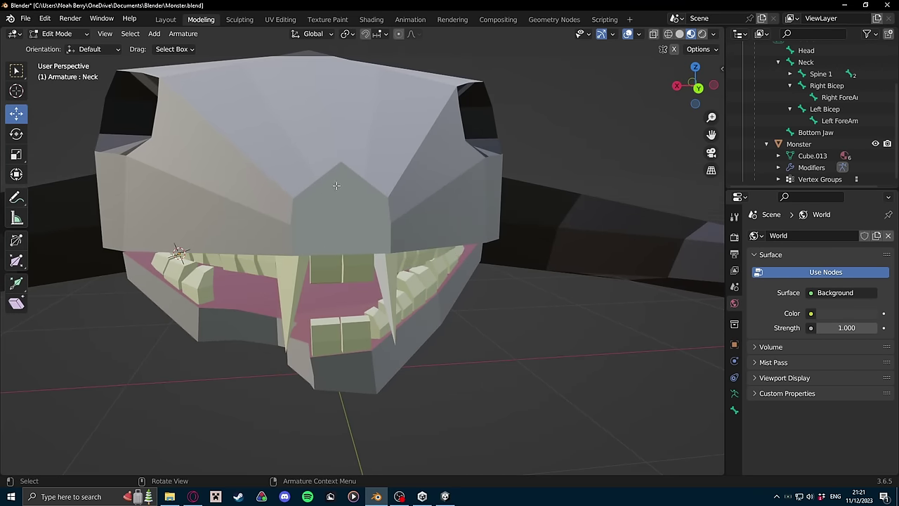
ctrl+click(799, 144)
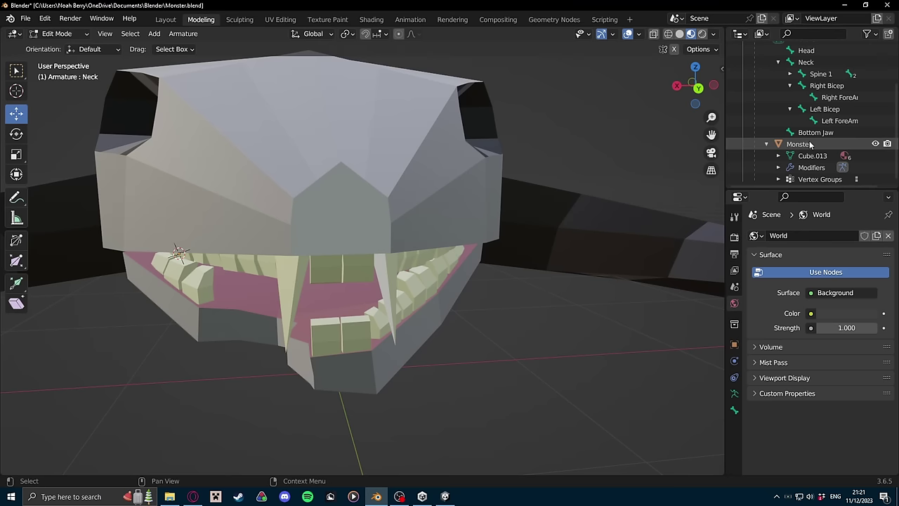
click(318, 201)
scroll(359, 216, down, 3)
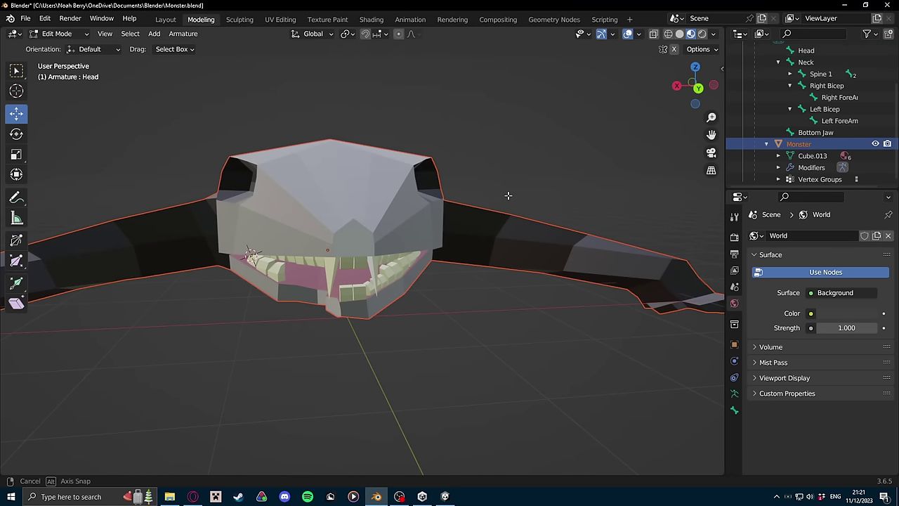
middle_drag(508, 196, 568, 211)
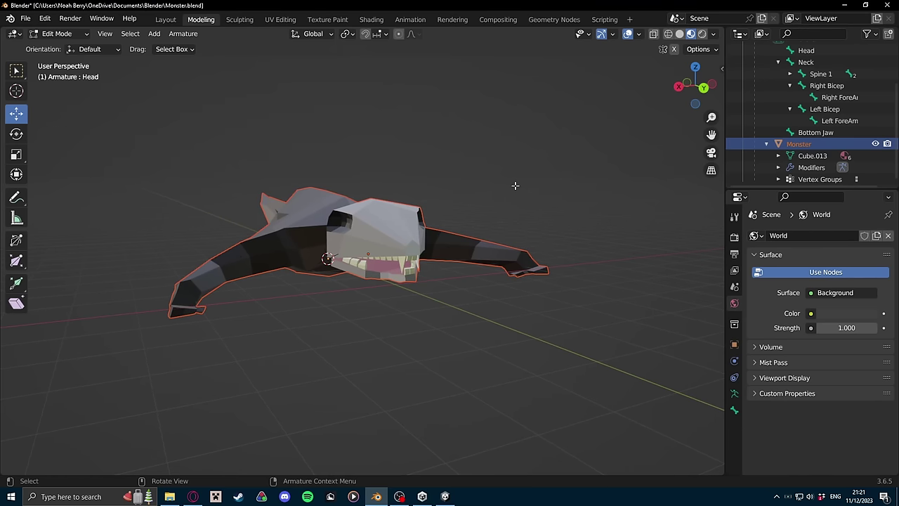
scroll(187, 89, up, 5)
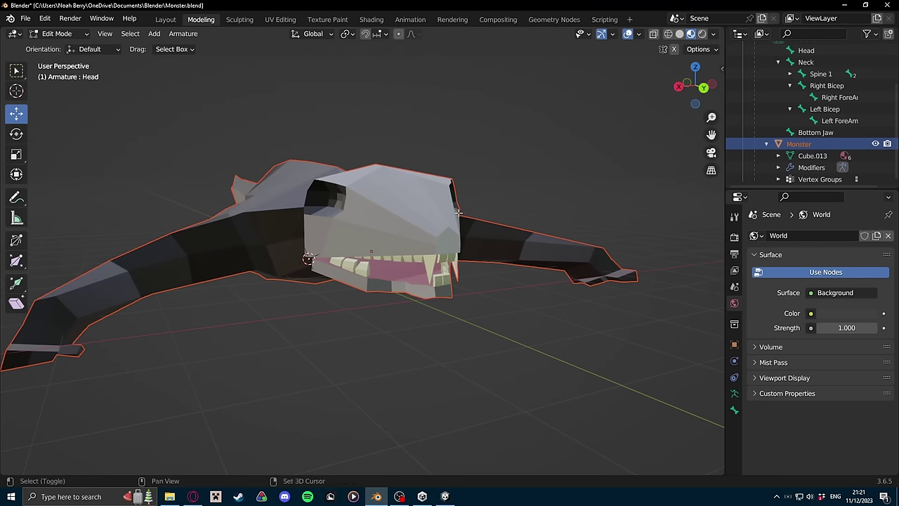
middle_drag(414, 143, 393, 162)
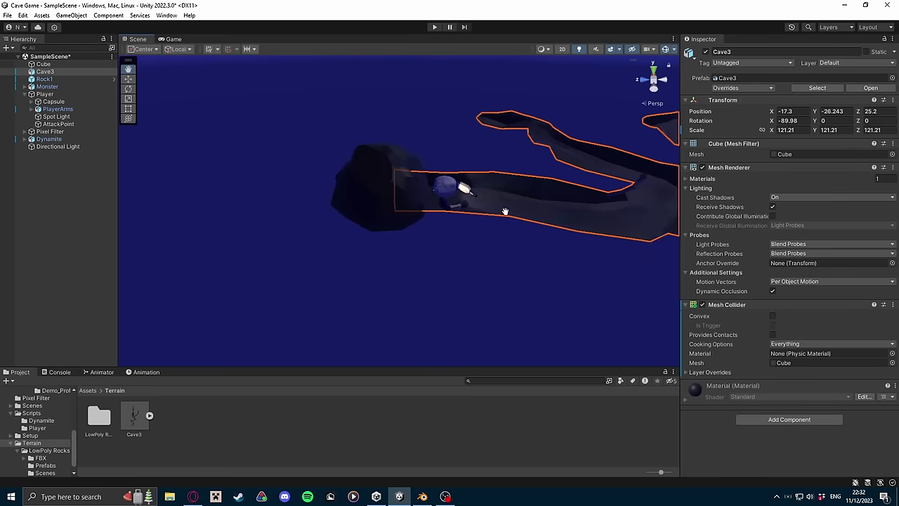
middle_drag(445, 201, 463, 202)
scroll(386, 181, up, 3)
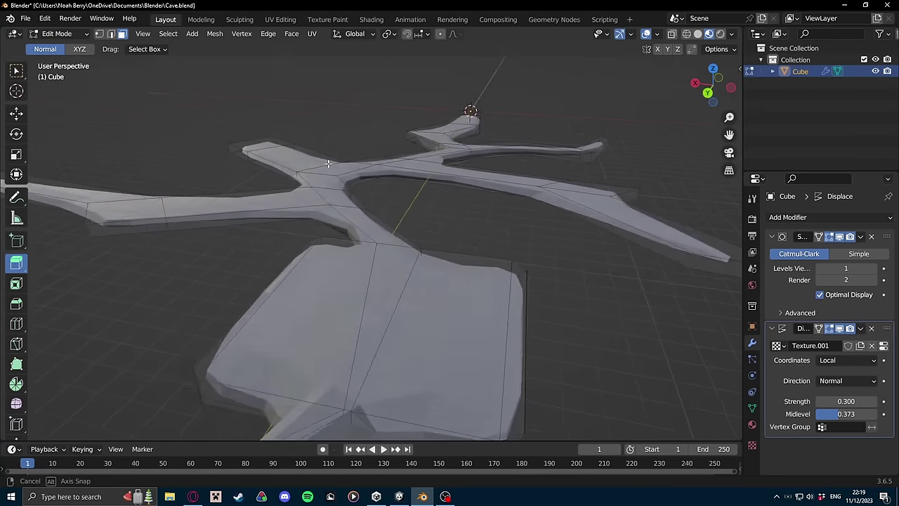
scroll(354, 208, up, 3)
scroll(353, 208, down, 4)
middle_drag(363, 217, 375, 251)
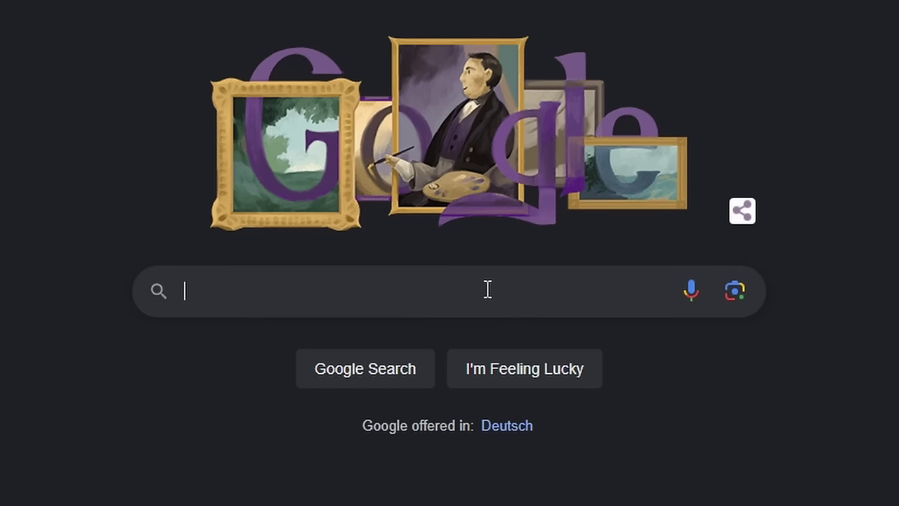
Search Google for how to add a simple AI in Unity and open the Unity simple 2D Enemy AI Follow Tutorial
text(how to ad d a sipmpl)
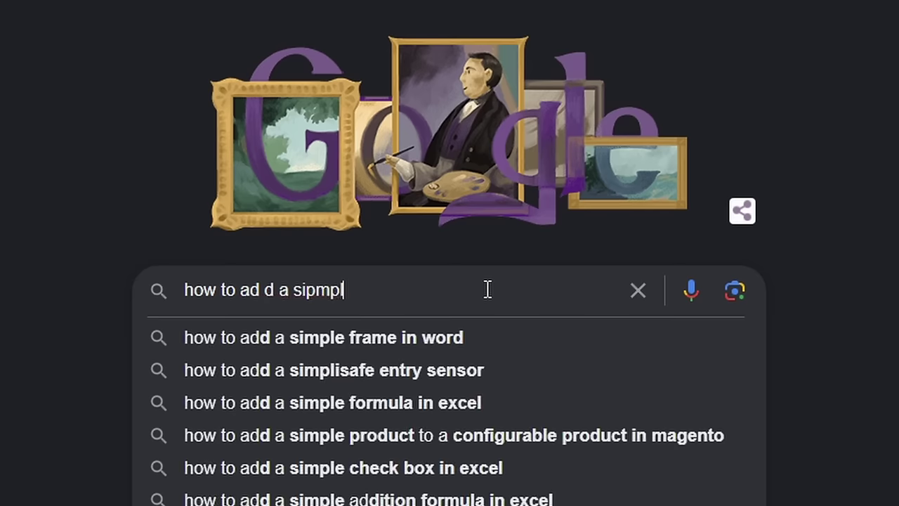
text(y ai in uni)
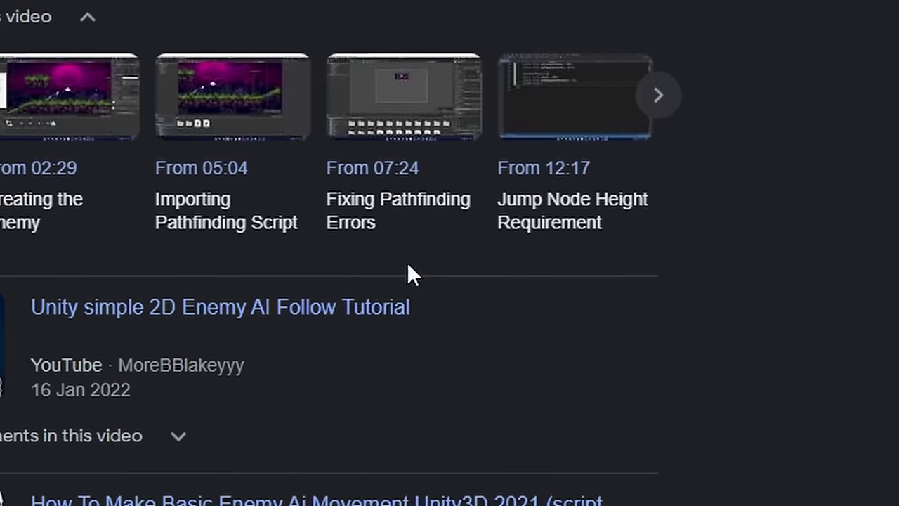
click(352, 307)
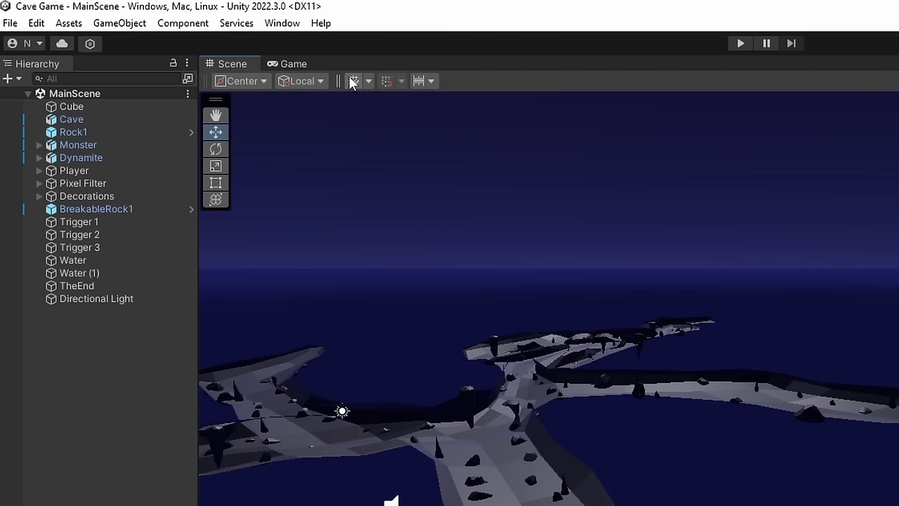
click(289, 24)
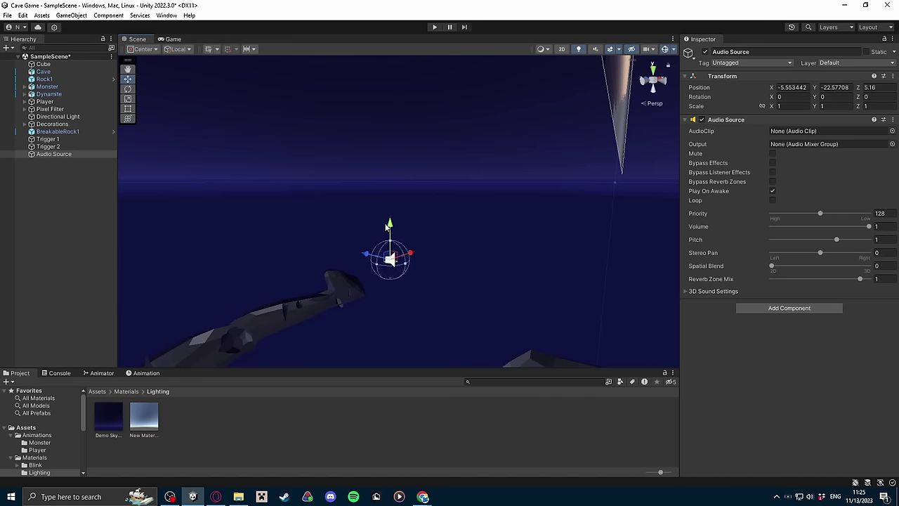
right_drag(397, 309, 526, 217)
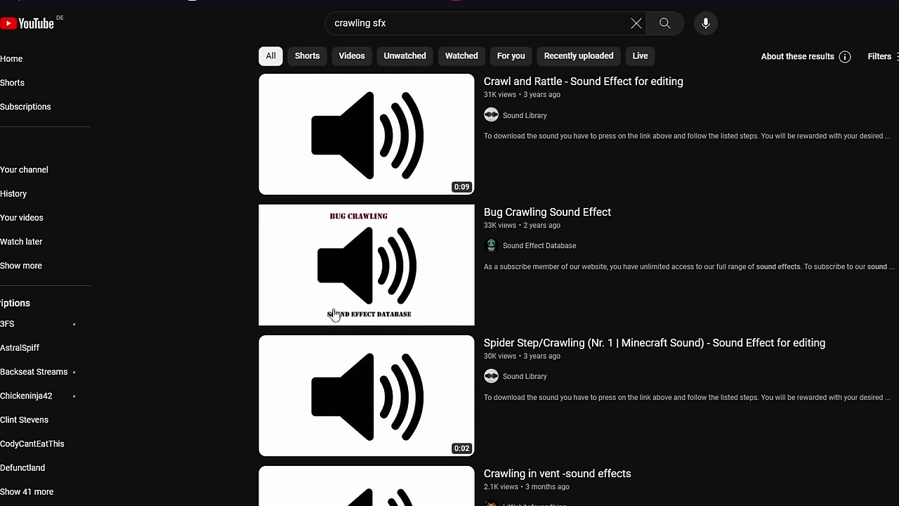
Open the Bug Crawling Sound Effect video from the YouTube results for crawling sfx
click(298, 282)
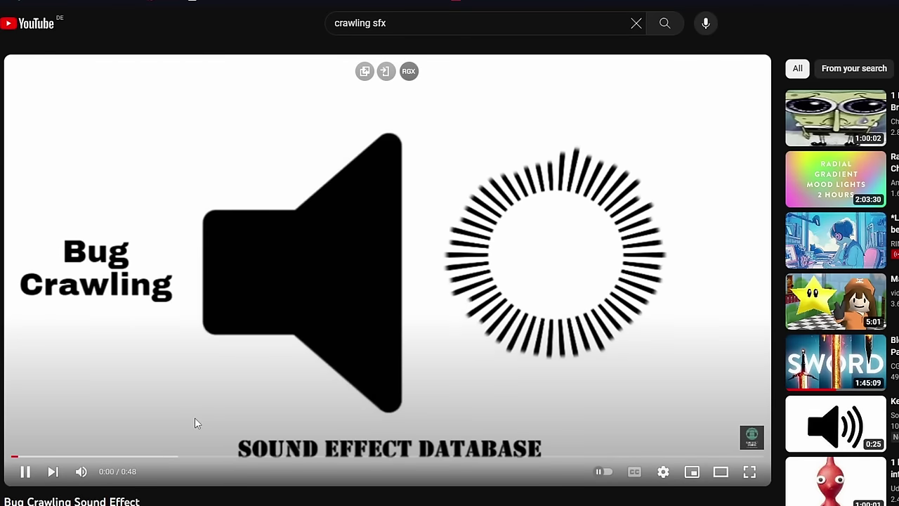